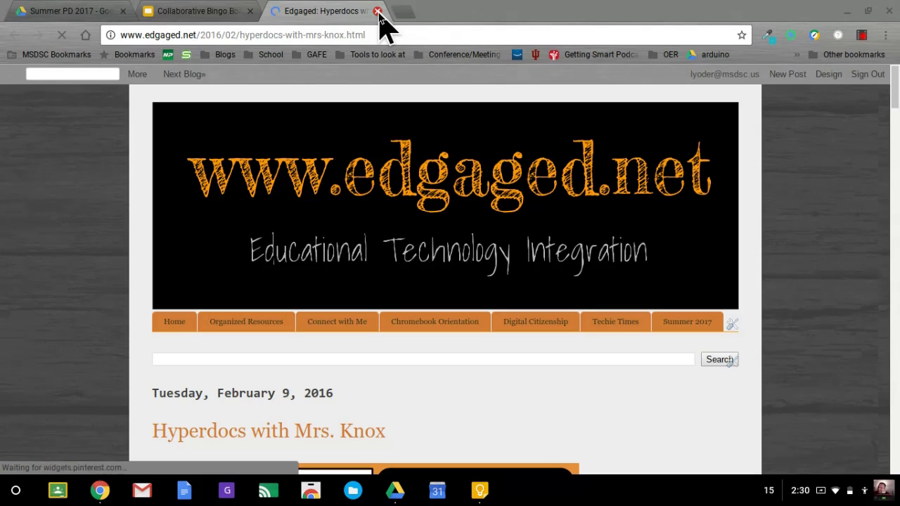
- Close the Hyperdocs with Mrs. Knox web page and view the sharing options of the Collaborative Bingo Board presentation
click(377, 11)
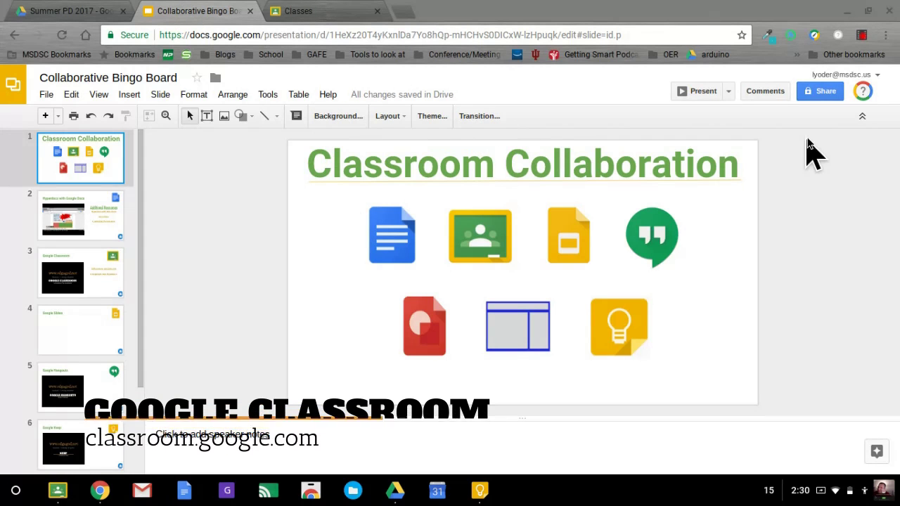
click(829, 92)
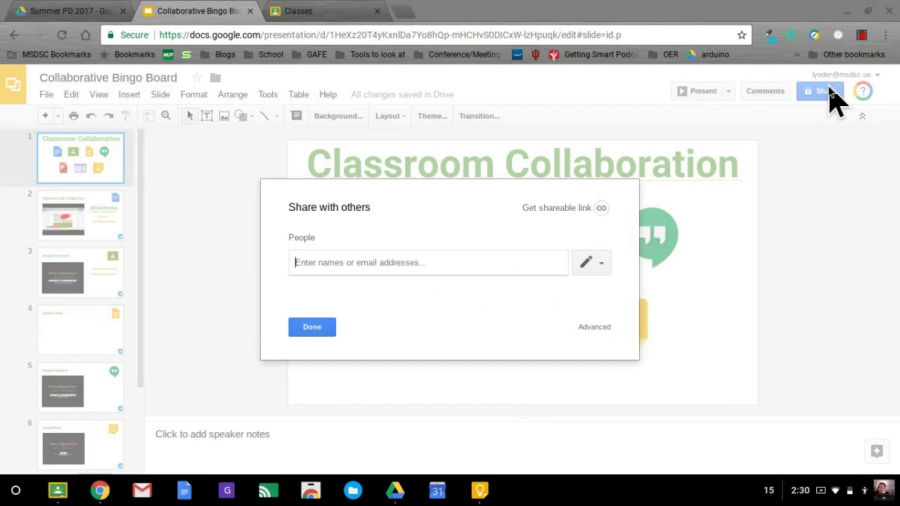
click(314, 327)
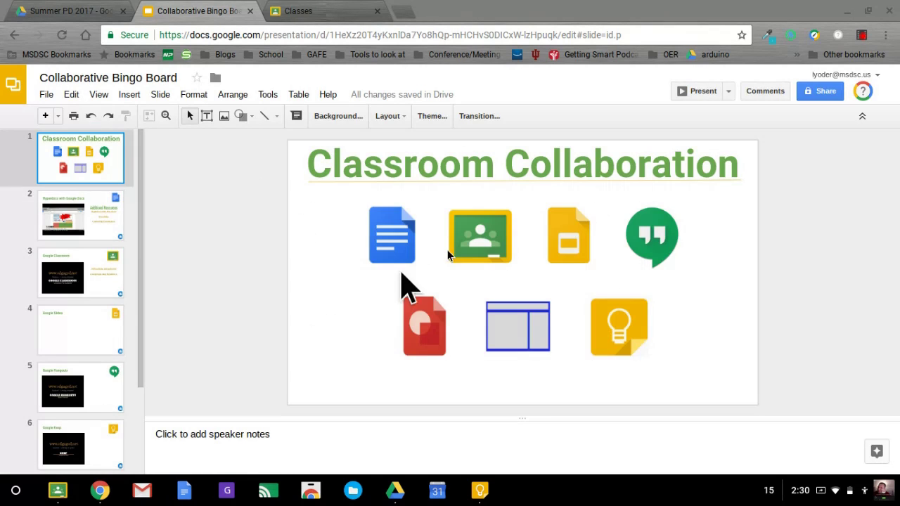
- Switch to Google Classroom and open the class "Blended Learning Model This is a test class"
click(293, 11)
scroll(482, 220, down, 6)
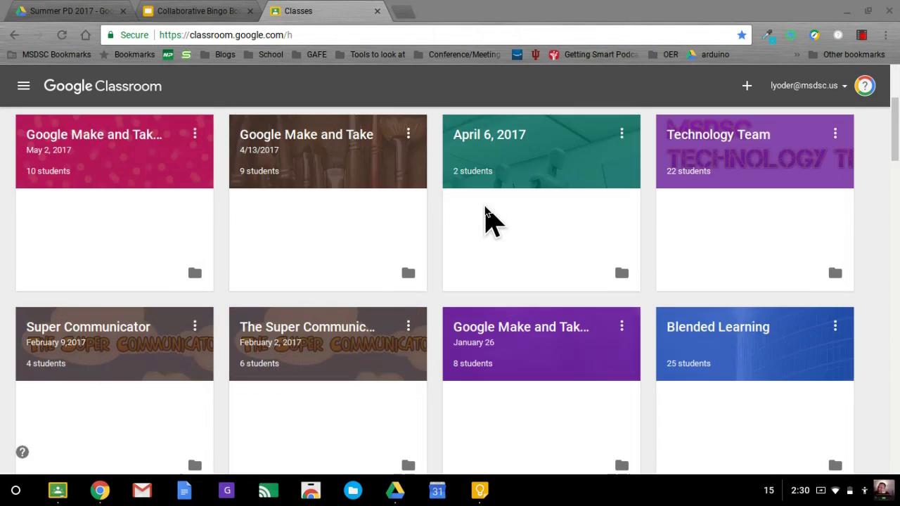
scroll(485, 211, down, 5)
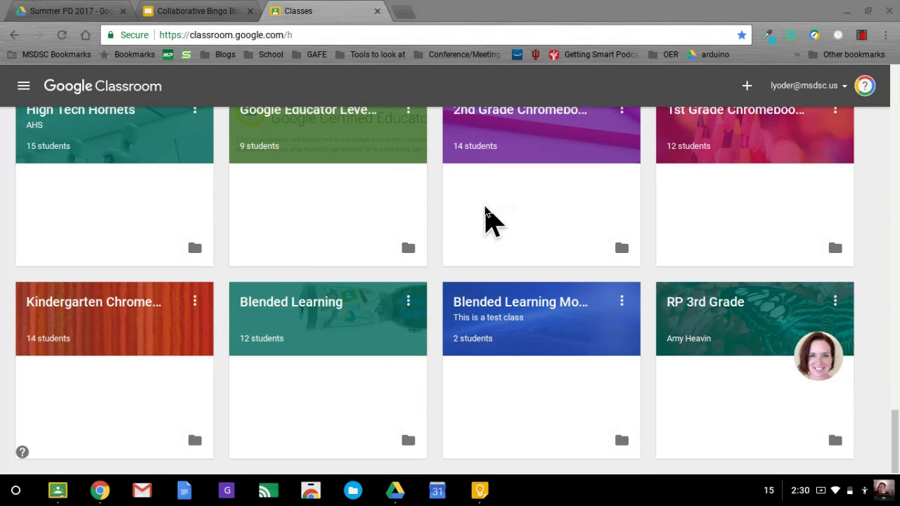
click(476, 316)
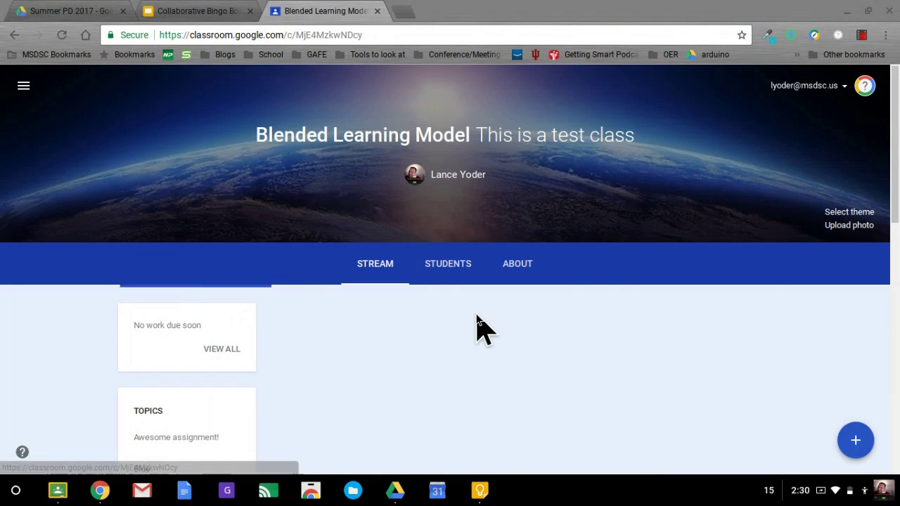
- Create an assignment titled "Collaborative Bingo Board" with instructions to try three different tools, share classroom ideas using comments (ctrl + alt +m), and reply to someone else's comment
click(859, 442)
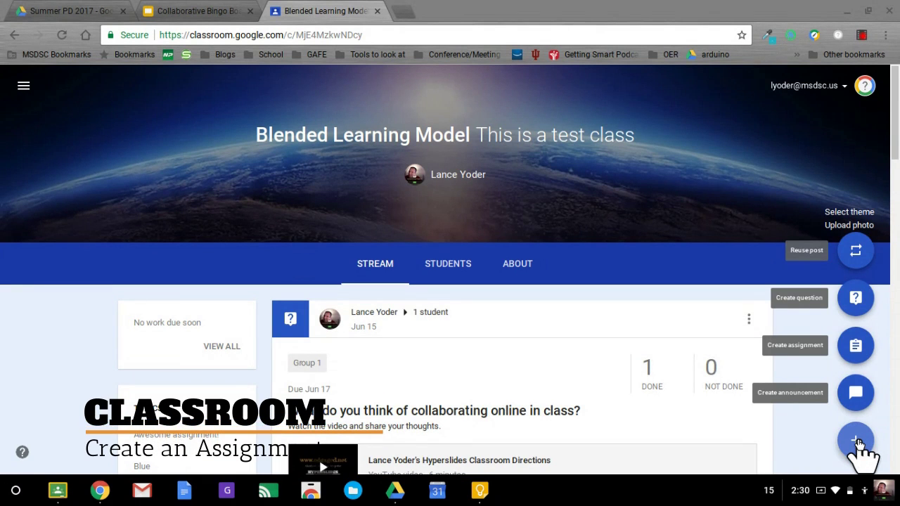
click(857, 348)
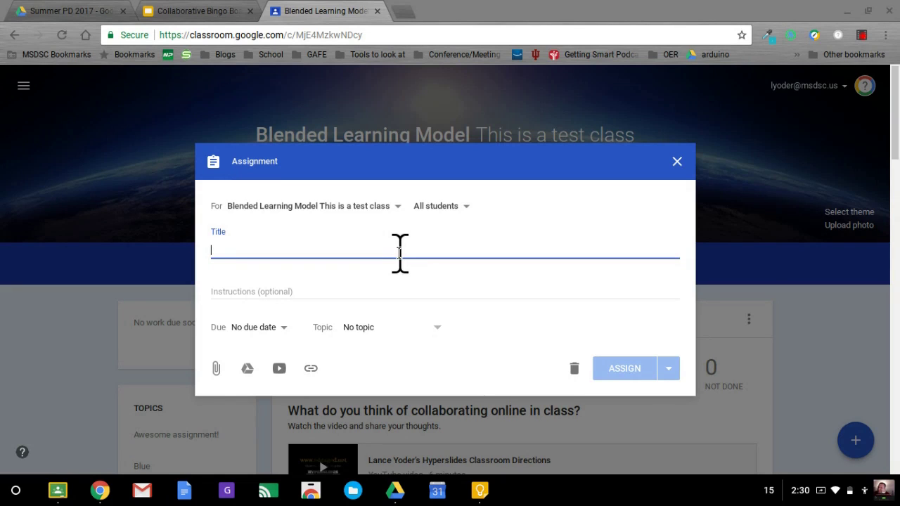
text(Collaborative Bingo Board)
click(392, 291)
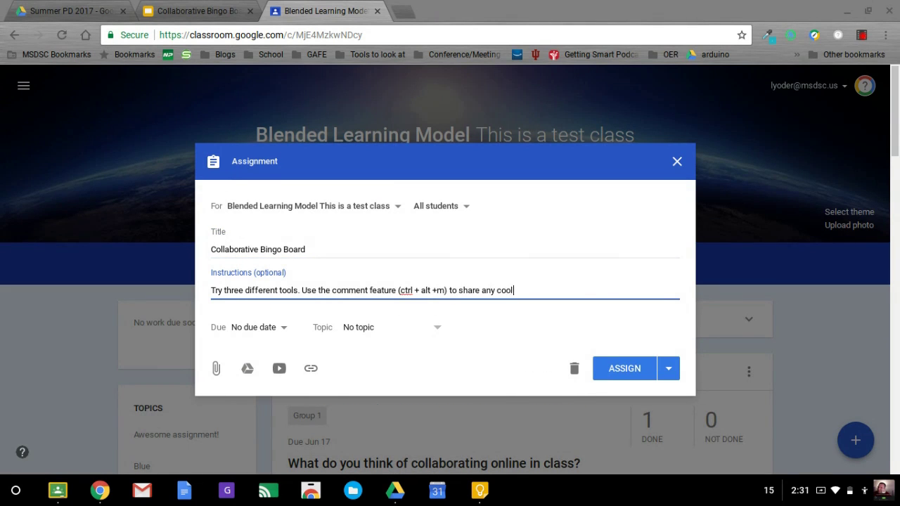
text(ways you are going to implement it in your own classroom. Reply to someone else's comment.)
- Set the assignment's due date to Jun 20, 2017 and create the topic "Collaboration" for it
click(283, 342)
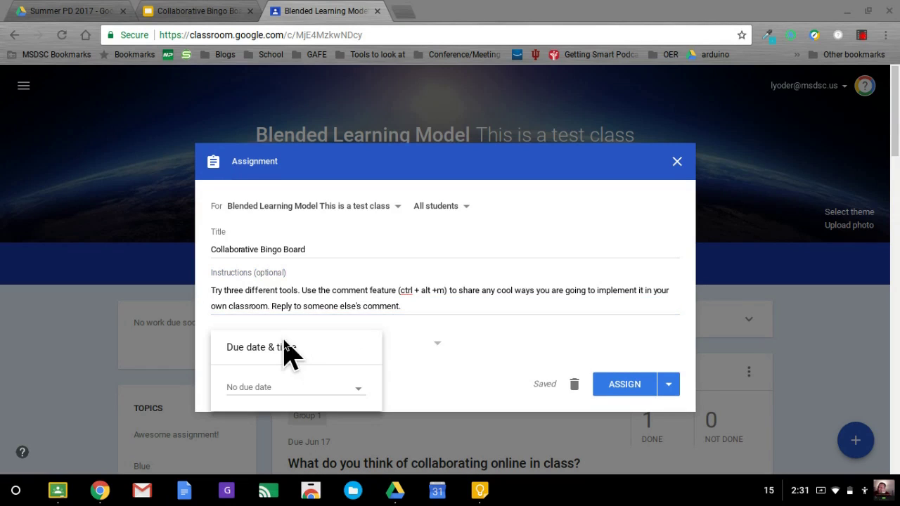
click(358, 388)
click(282, 439)
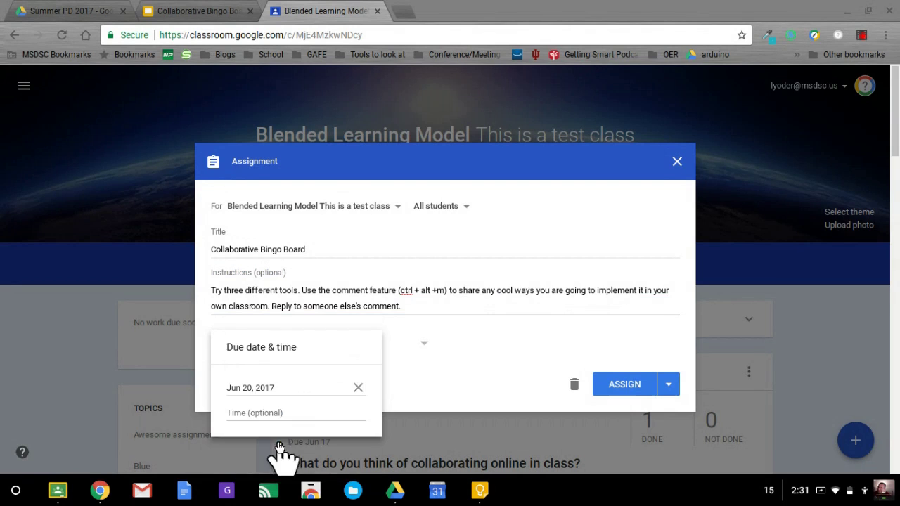
click(466, 361)
click(418, 345)
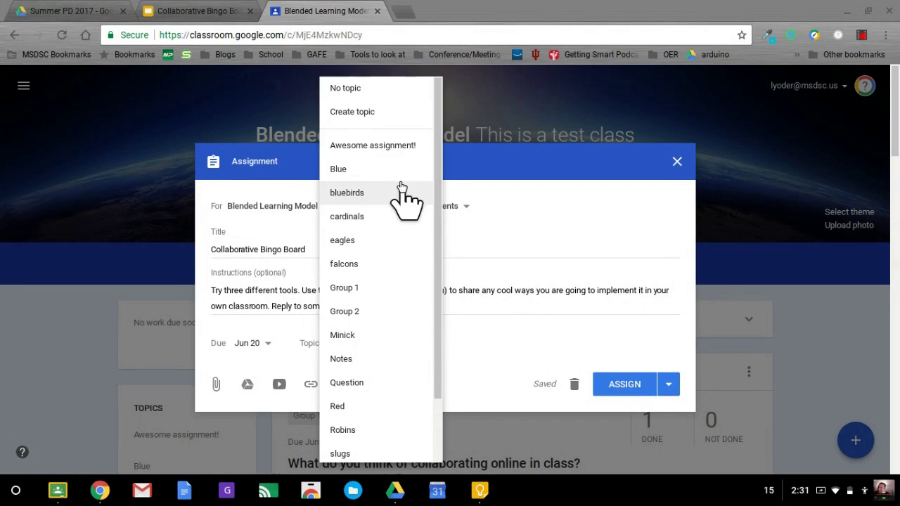
click(375, 111)
text(Collaboration)
- Attach the Collaborative Bingo Board slides from Drive as "Students can view file" and post the assignment to the class
click(246, 384)
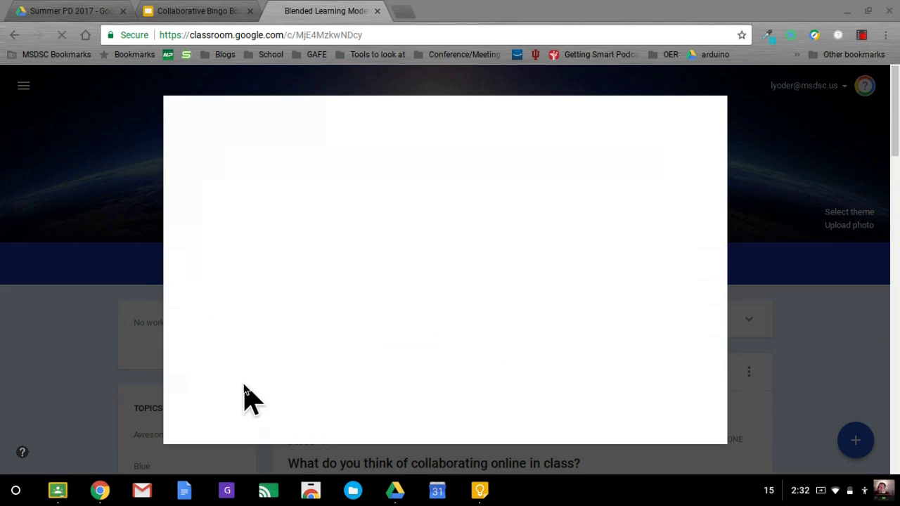
click(250, 305)
click(200, 421)
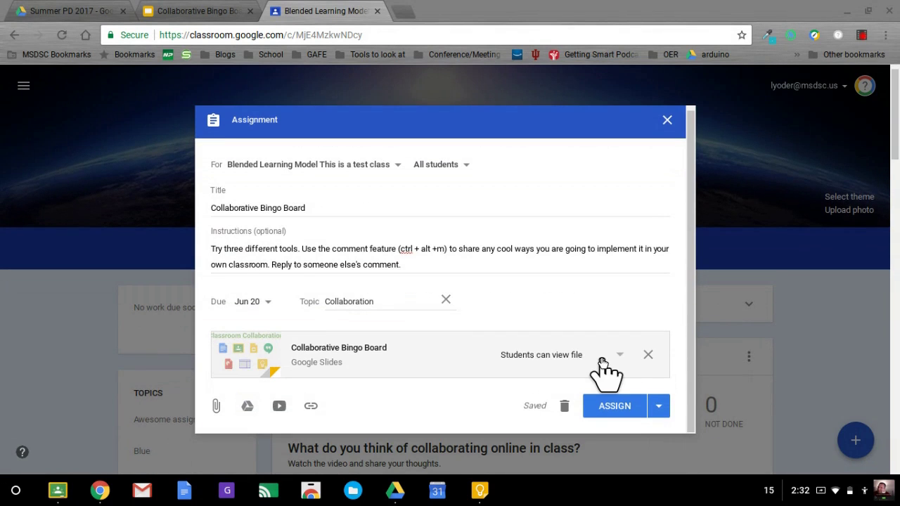
click(619, 406)
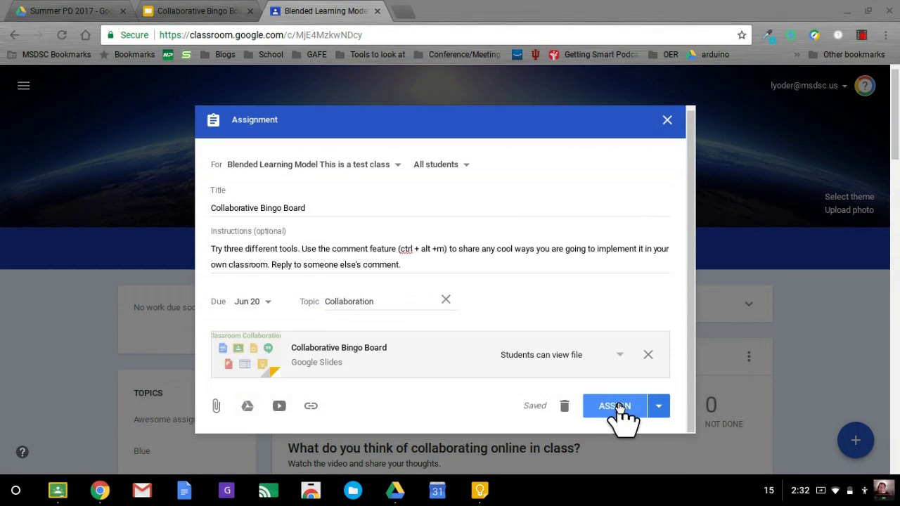
click(617, 406)
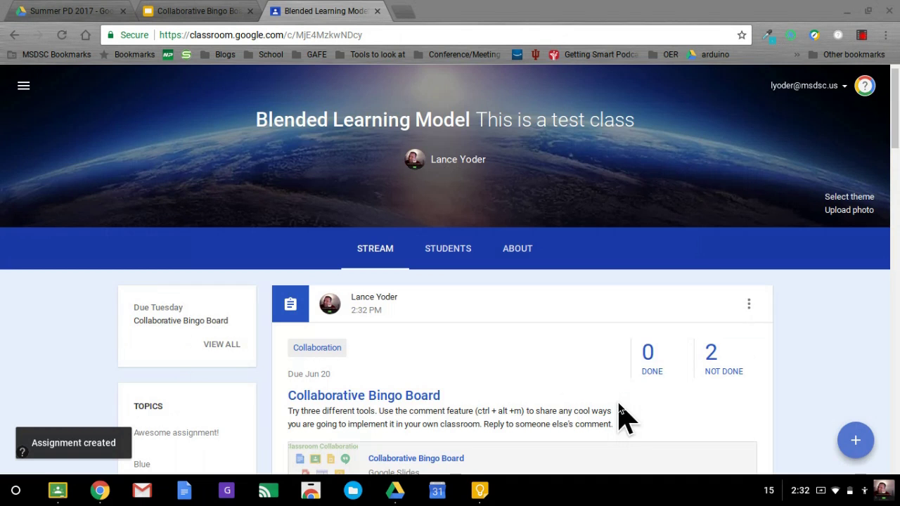
scroll(660, 387, down, 1)
scroll(664, 393, down, 2)
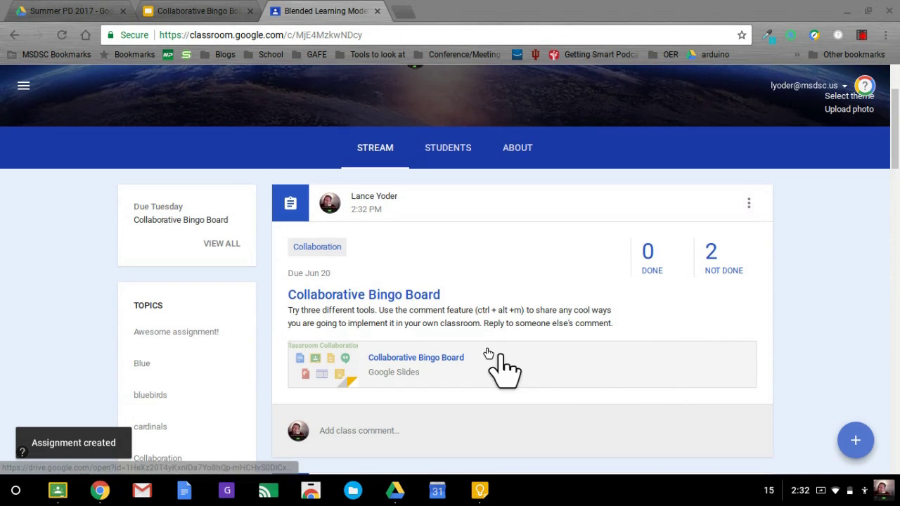
- In the Collaborative Bingo Board presentation's sharing settings, change the student class group's access to Can comment
click(225, 17)
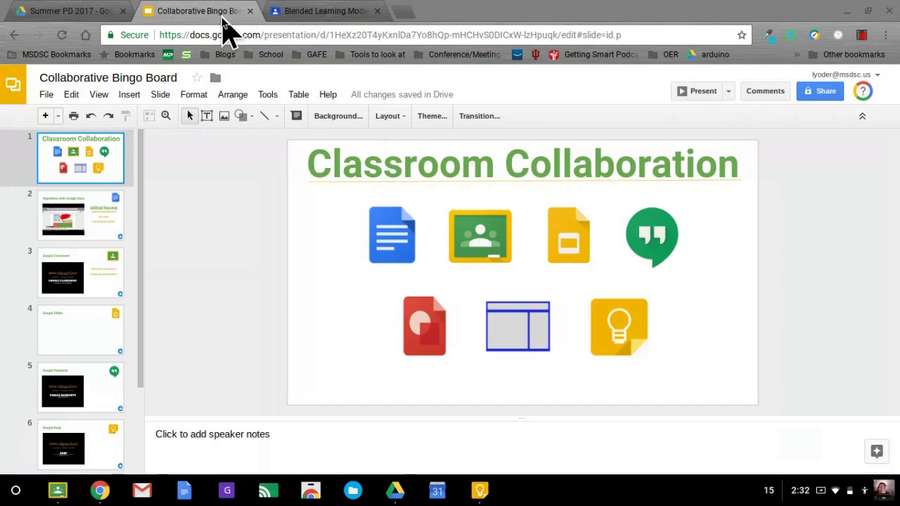
click(814, 92)
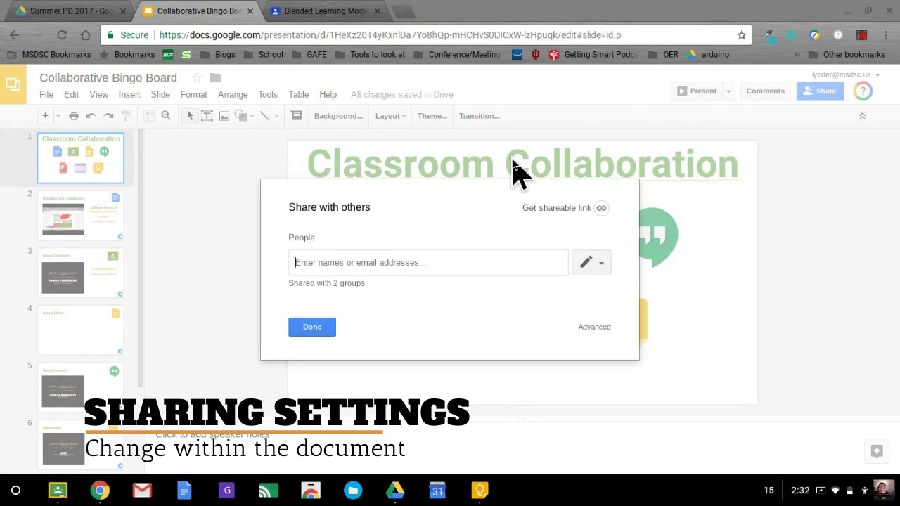
click(328, 283)
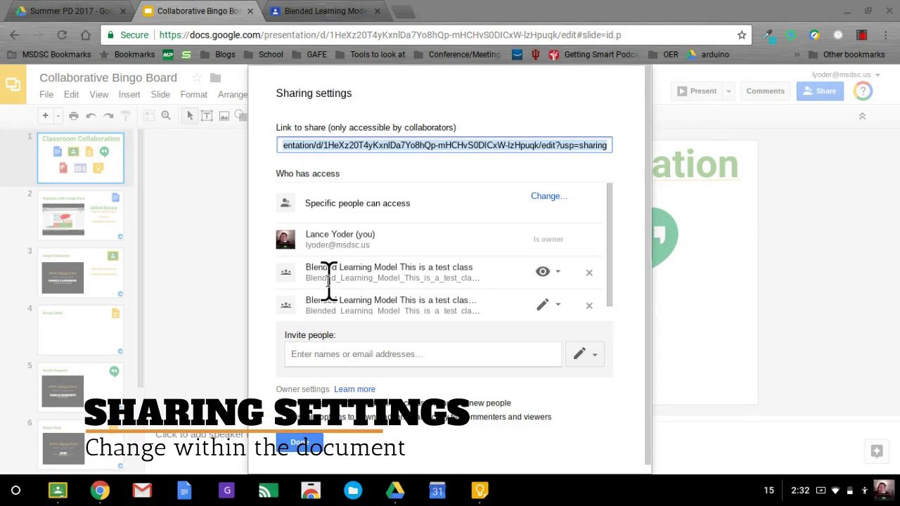
scroll(570, 290, down, 1)
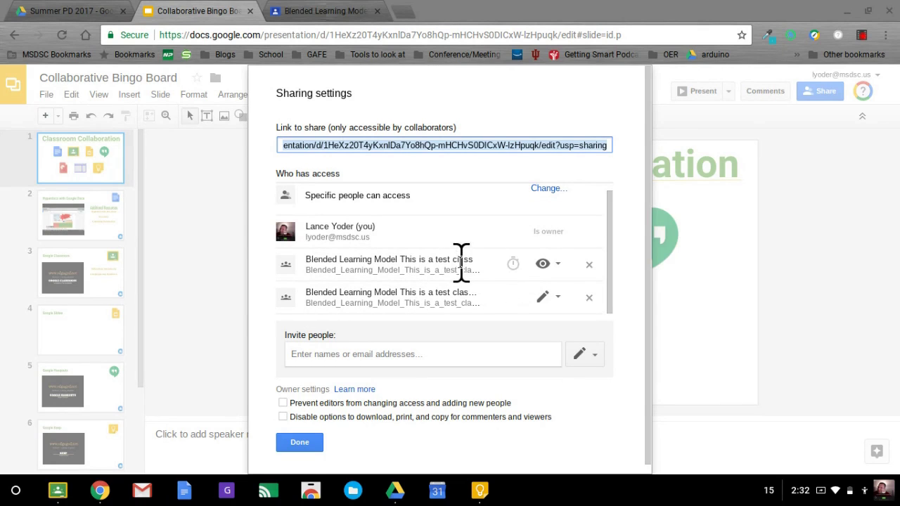
click(557, 267)
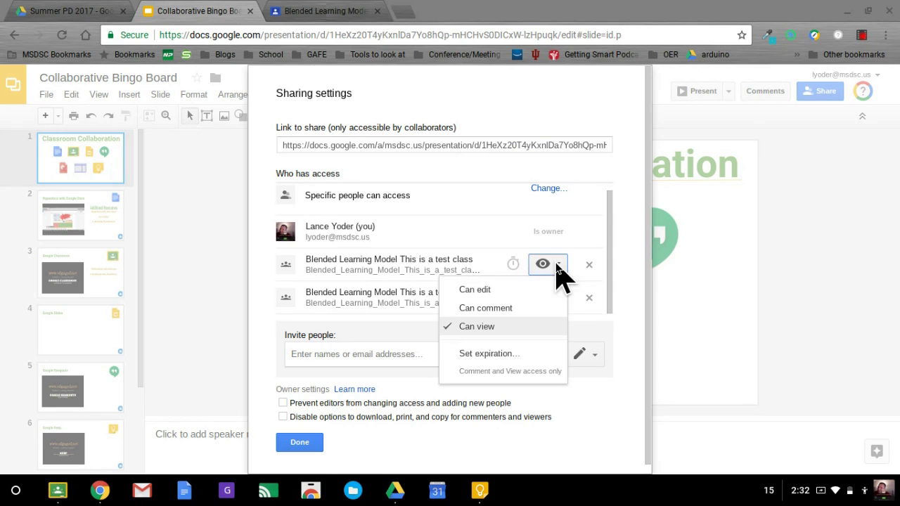
click(523, 310)
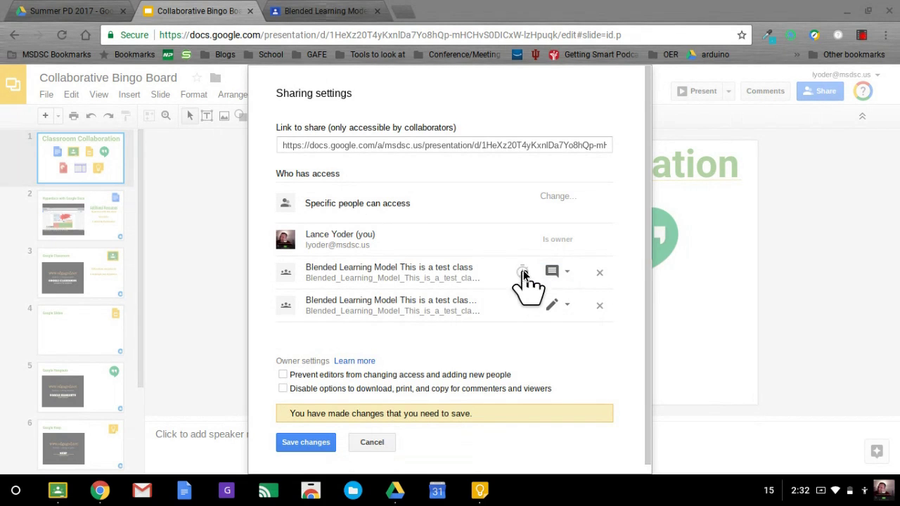
- Set the class group's access to expire on June 23, 2017, then save and close the sharing settings
click(523, 272)
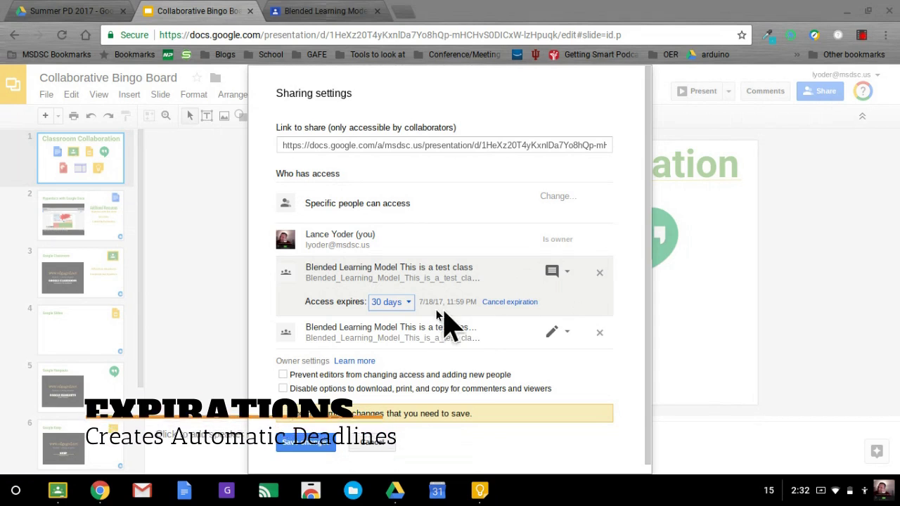
click(405, 303)
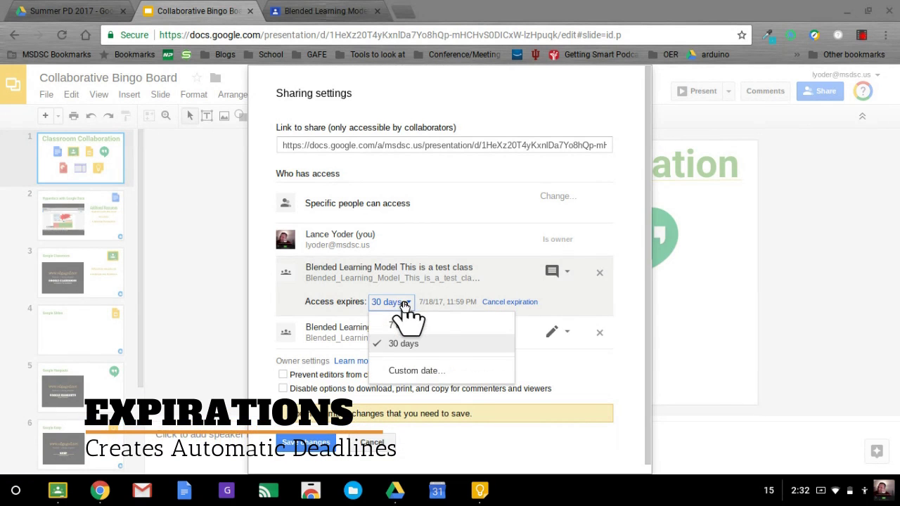
click(453, 371)
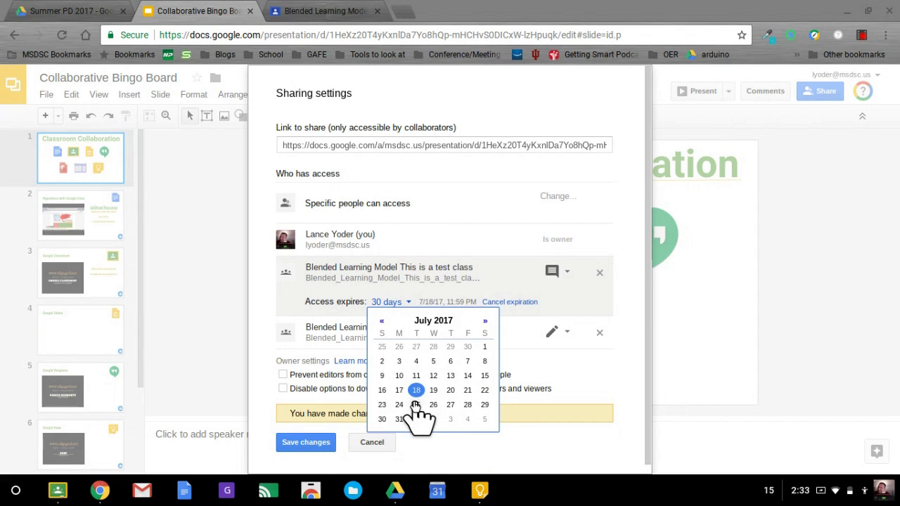
click(381, 321)
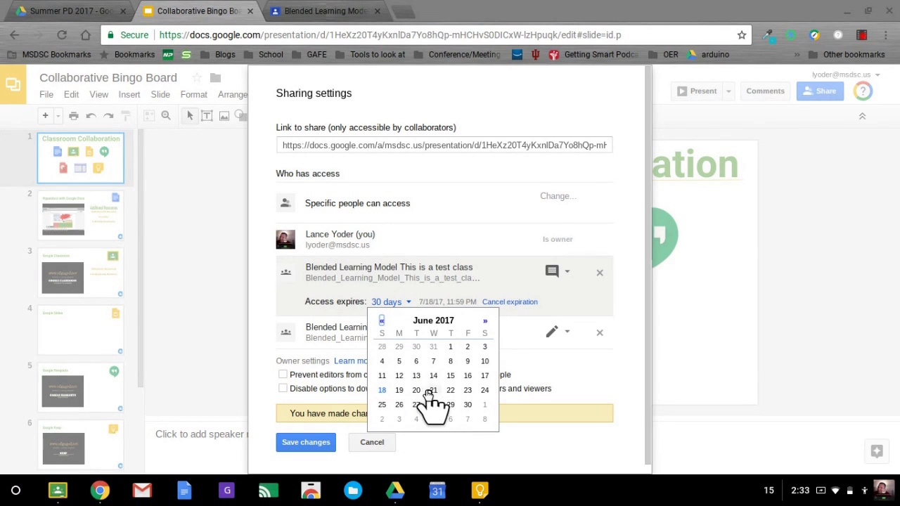
click(468, 392)
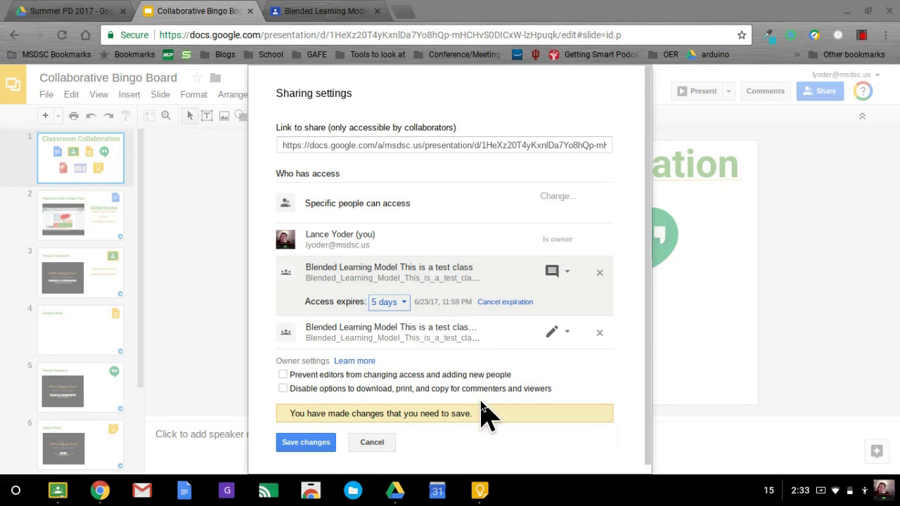
click(314, 442)
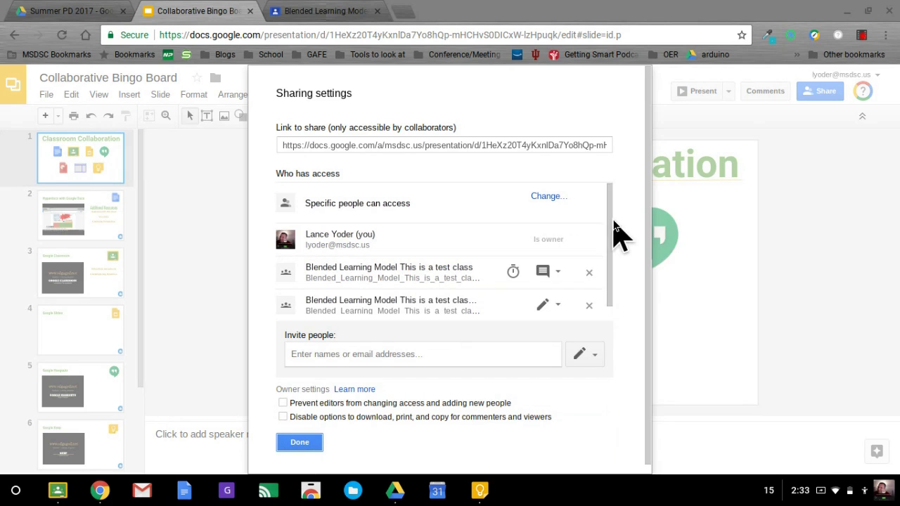
click(296, 442)
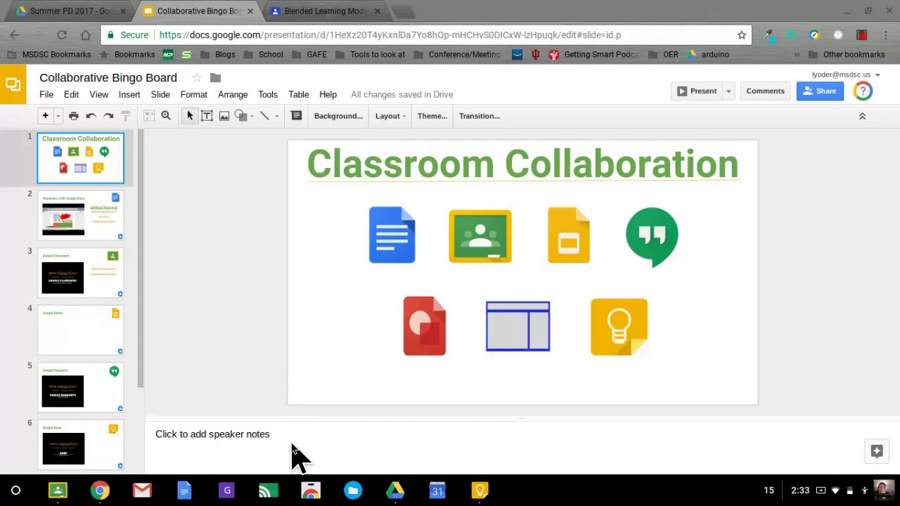
- On slide 2, comment "This is a great way to have students collaborate. I plan on having students use collaborative docs for small group book studies."
click(309, 10)
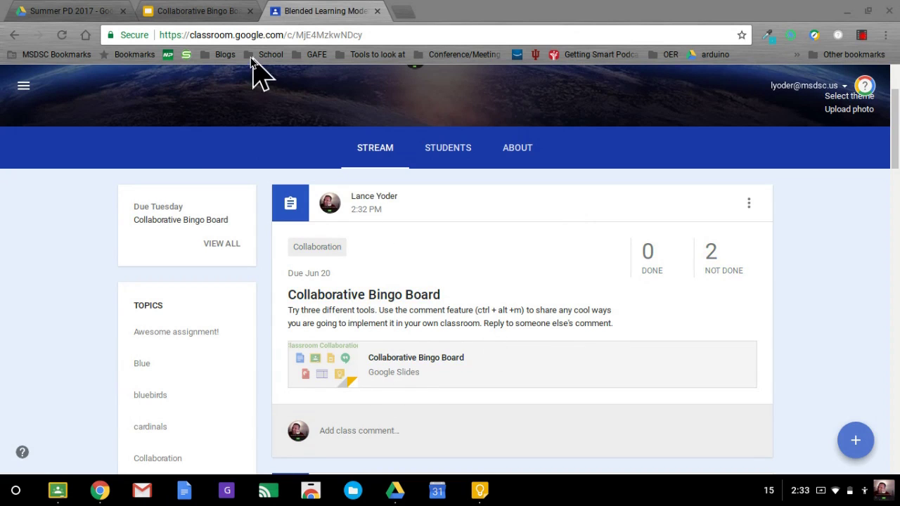
click(212, 14)
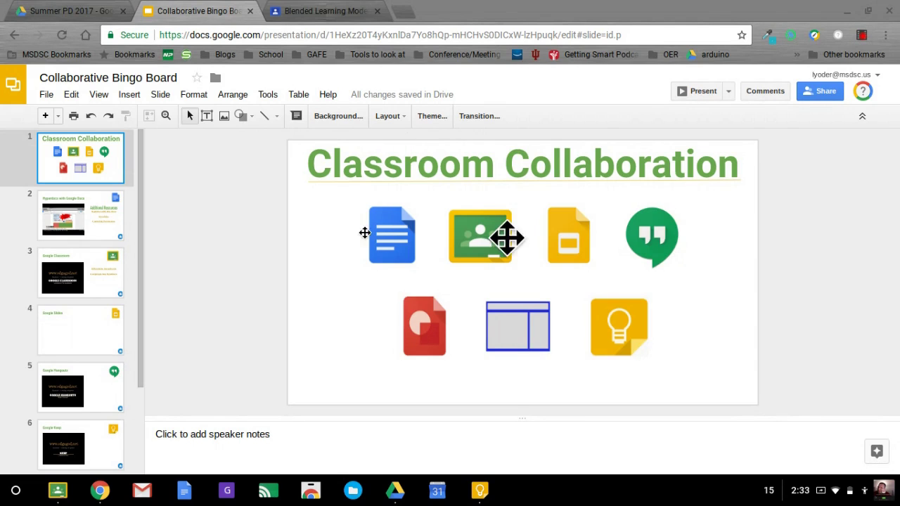
click(79, 232)
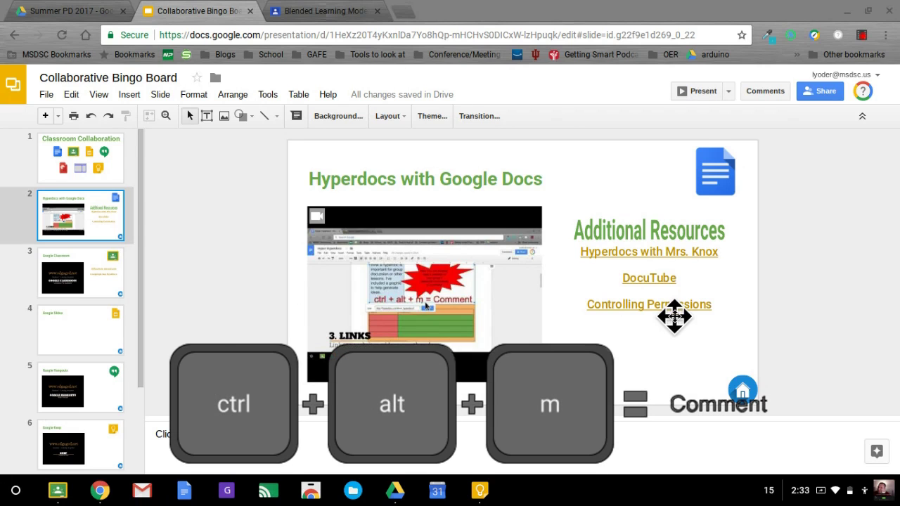
key(ctrl+alt+m)
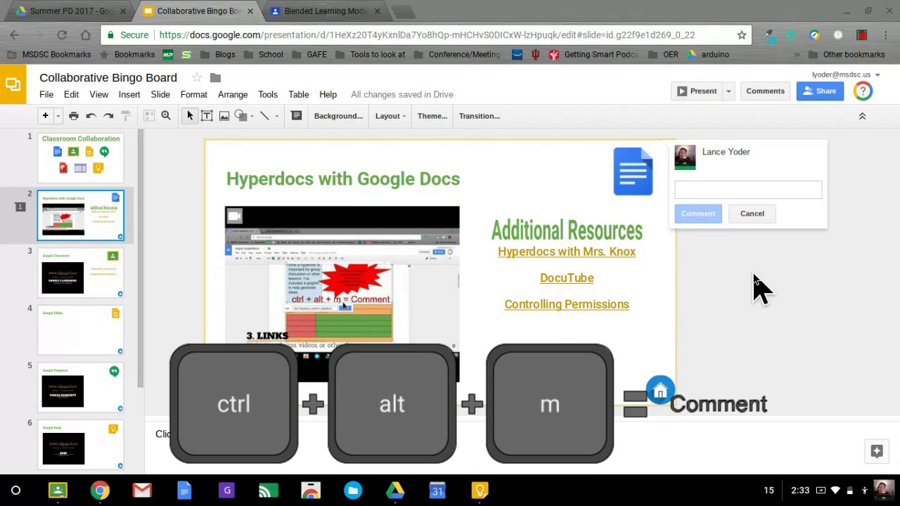
text(This is a great way to have students colla)
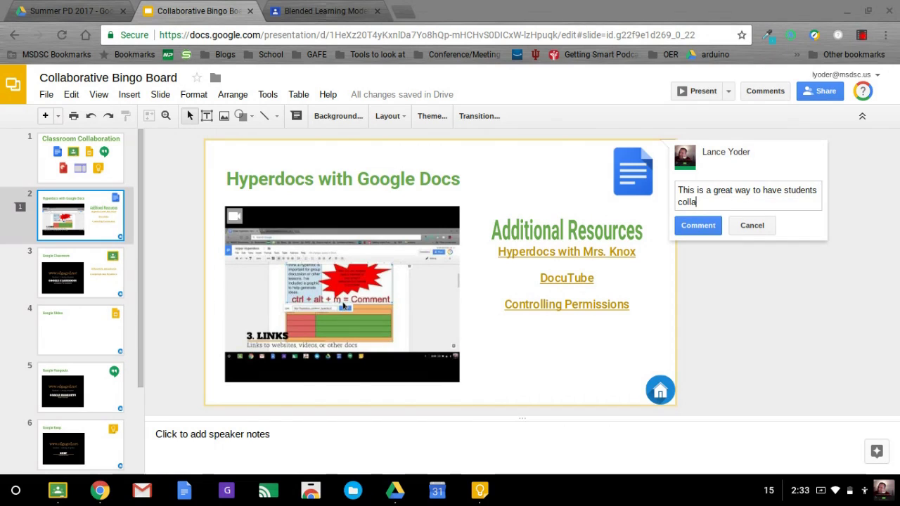
text(borate. I plan on having students use collaborative docs )
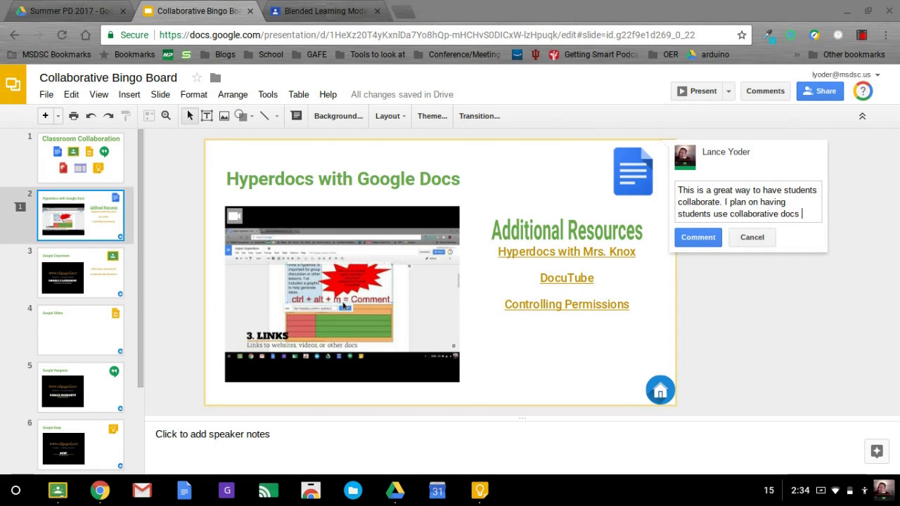
text(for tmall group book studies.)
click(706, 248)
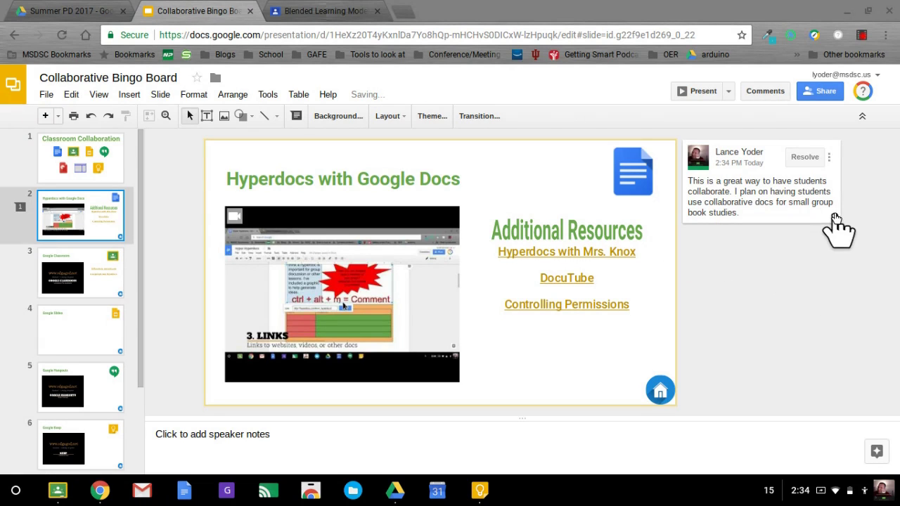
- In the student account's window, reply to the slide 2 comment, agreeing and describing guiding questions through a text with students commenting back and forth for dialogue
key(alt+Tab)
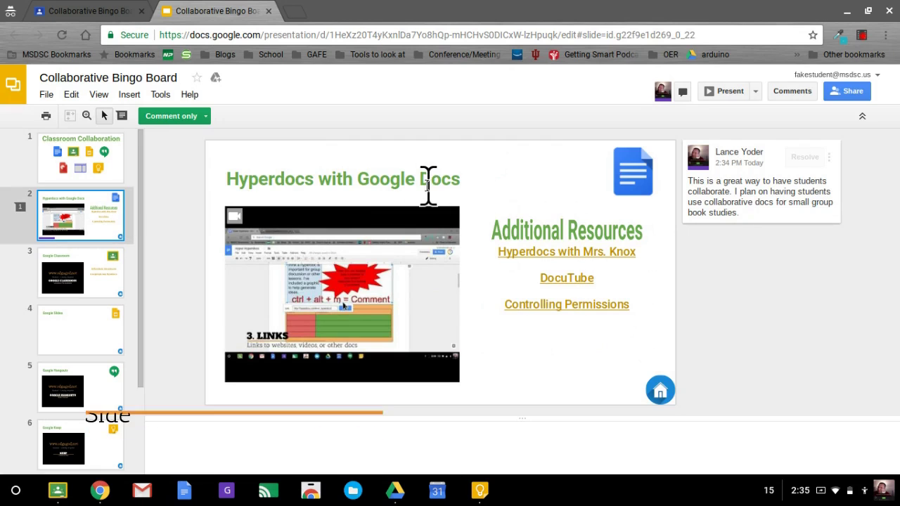
click(779, 207)
click(753, 237)
text(I agree, I'm going to use)
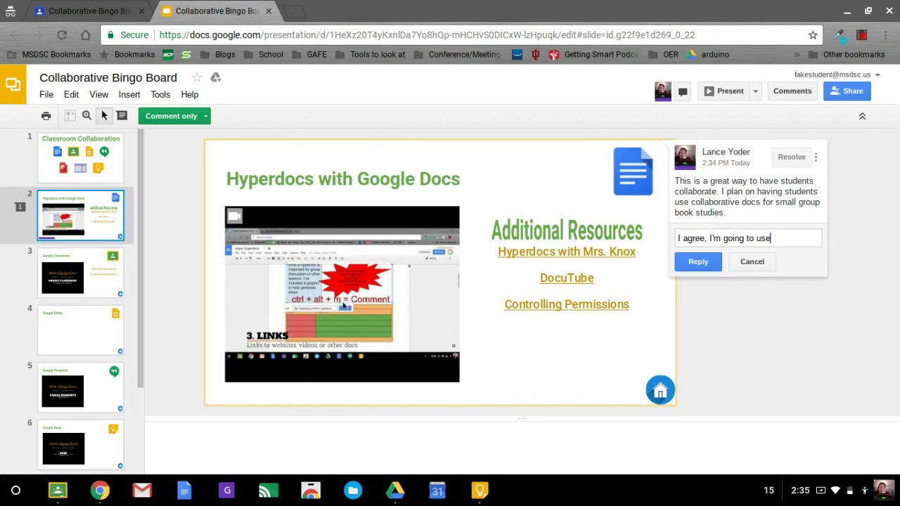
text( it to ask several guiding questions through a text. I want students to comment)
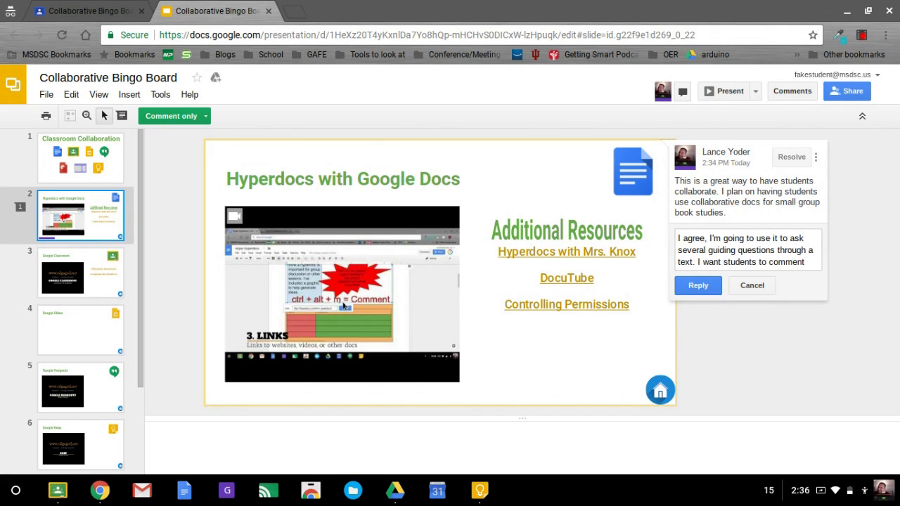
text( back and forth so that a great dialogue can get started.)
click(698, 309)
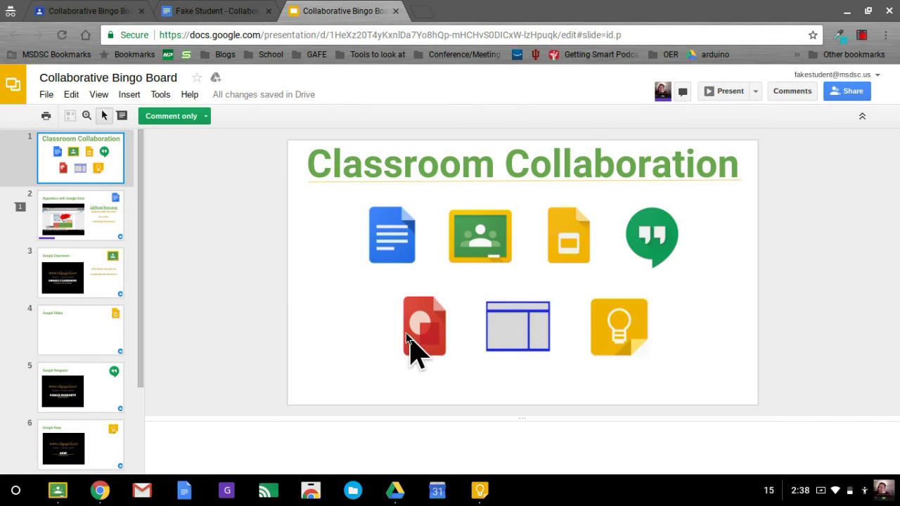
- Browse slides 1 to 3 in the student's comment-only view and examine the comment thread on the Hyperdocs with Google Docs slide
click(107, 284)
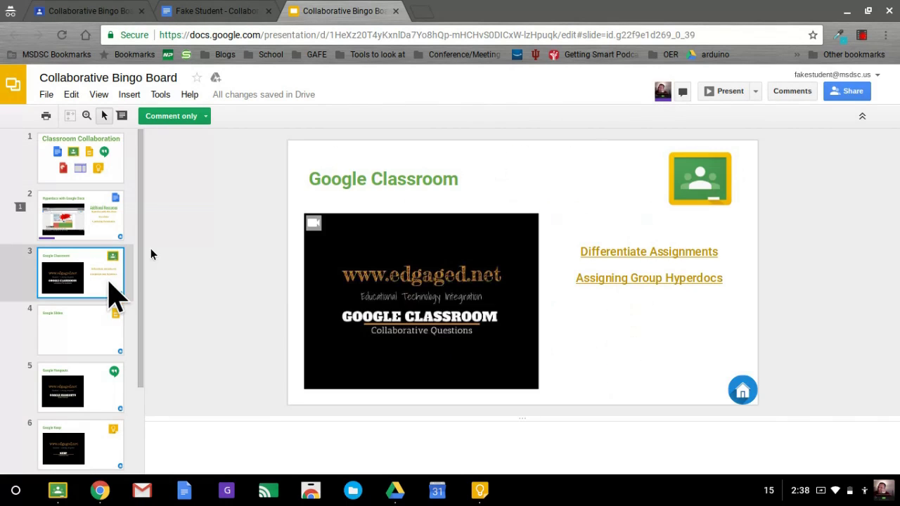
click(99, 218)
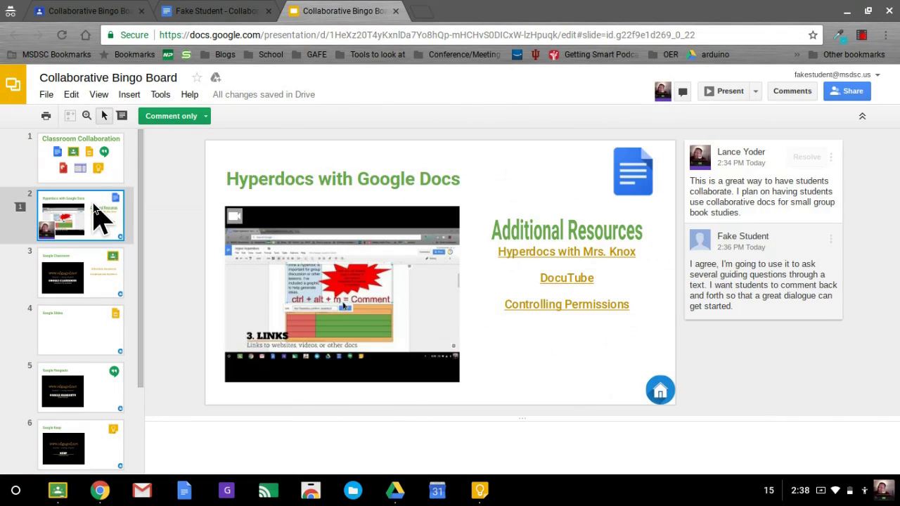
click(93, 177)
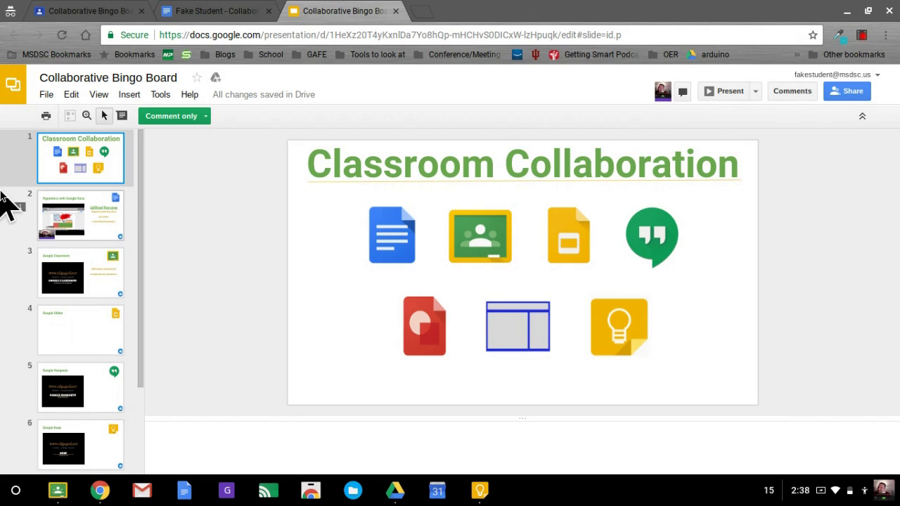
click(71, 231)
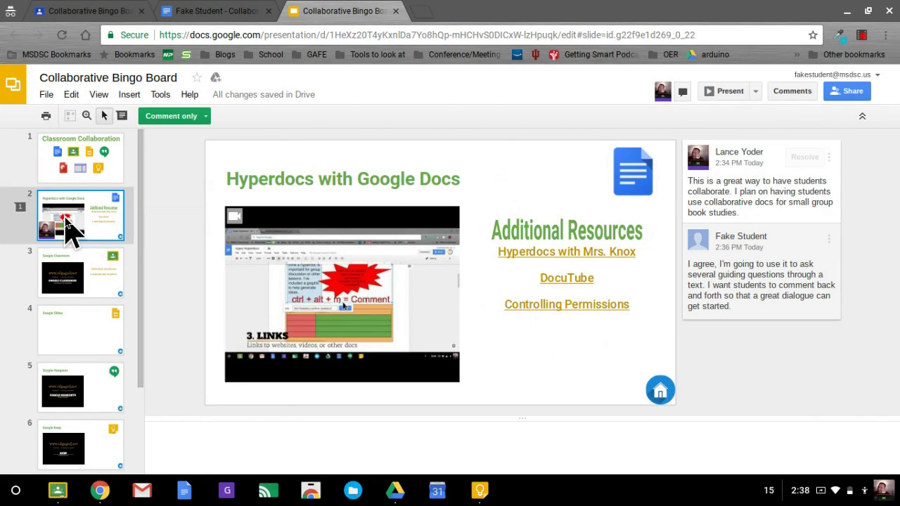